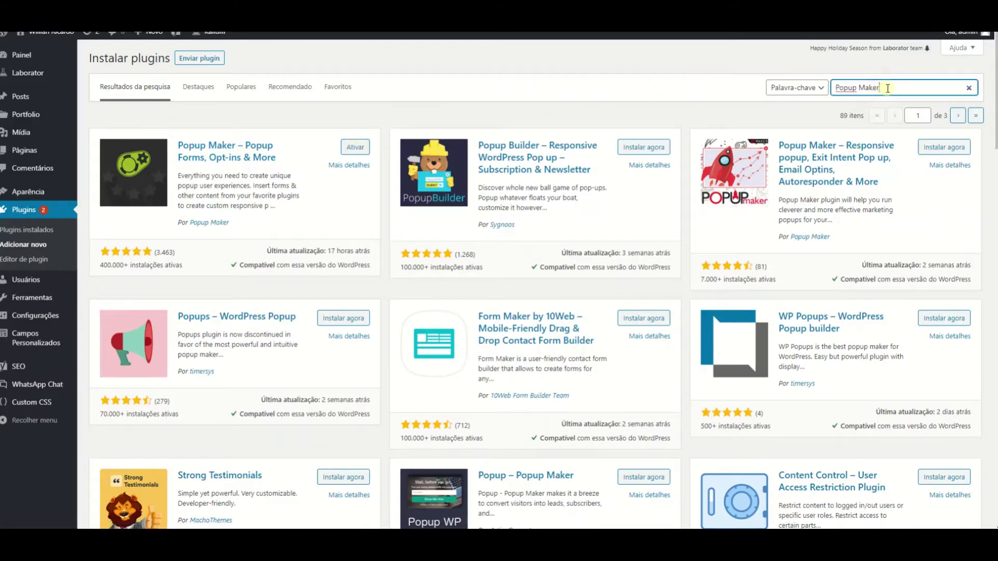
Activate the Popup Maker – Popup Forms, Opt-ins & More plugin and open its list of all popups.
drag(888, 88, 829, 87)
click(357, 148)
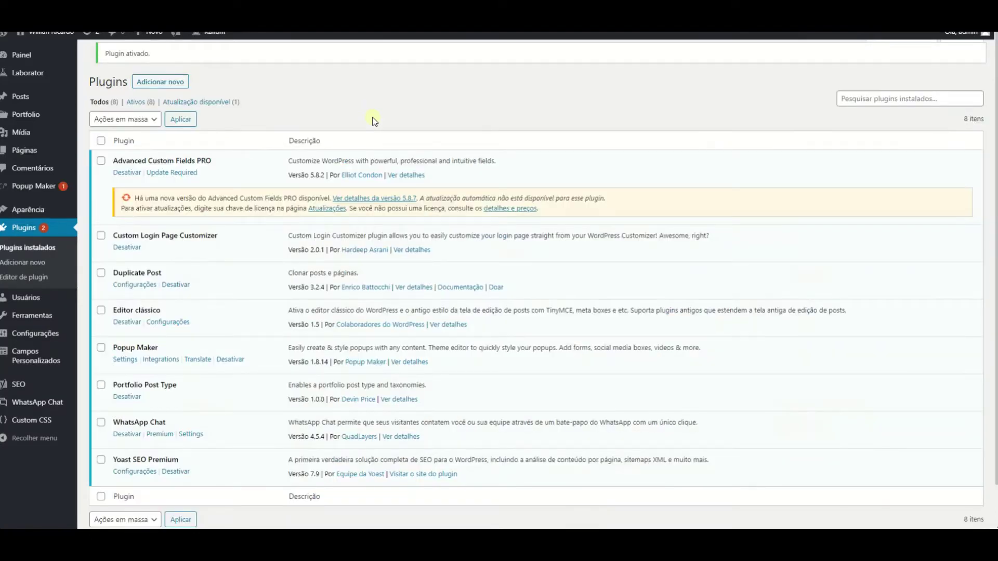
scroll(362, 236, down, 2)
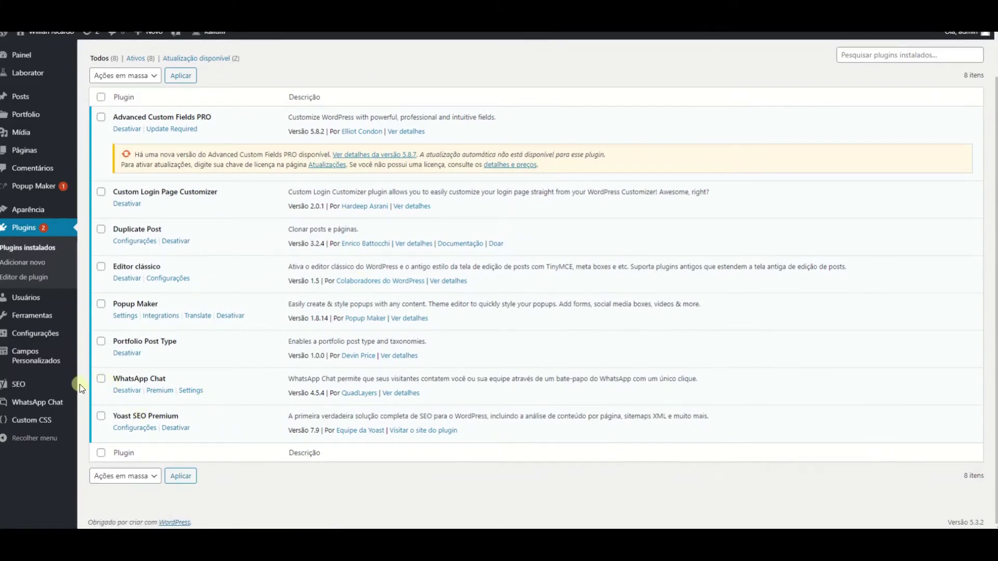
mouse_move(39, 188)
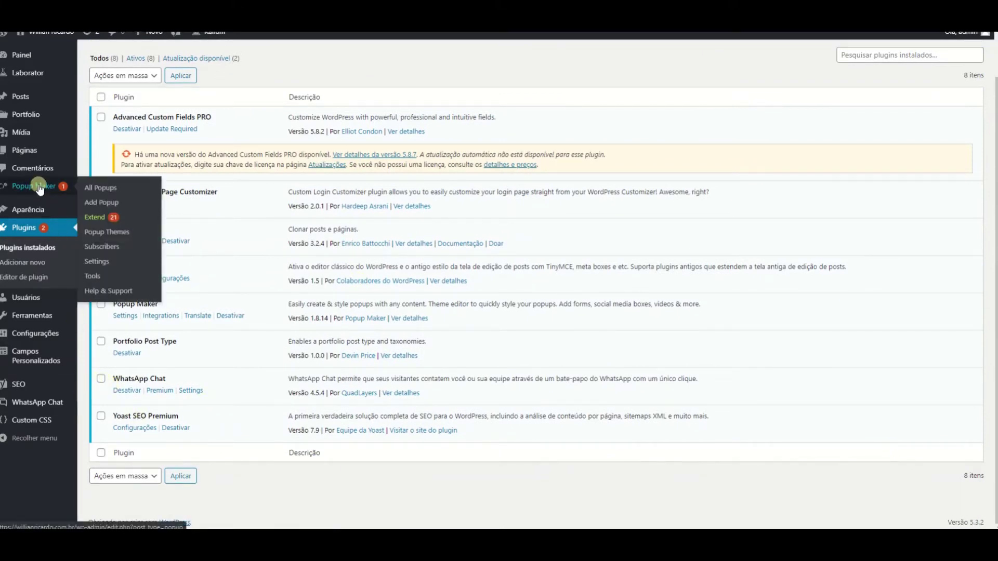
click(120, 192)
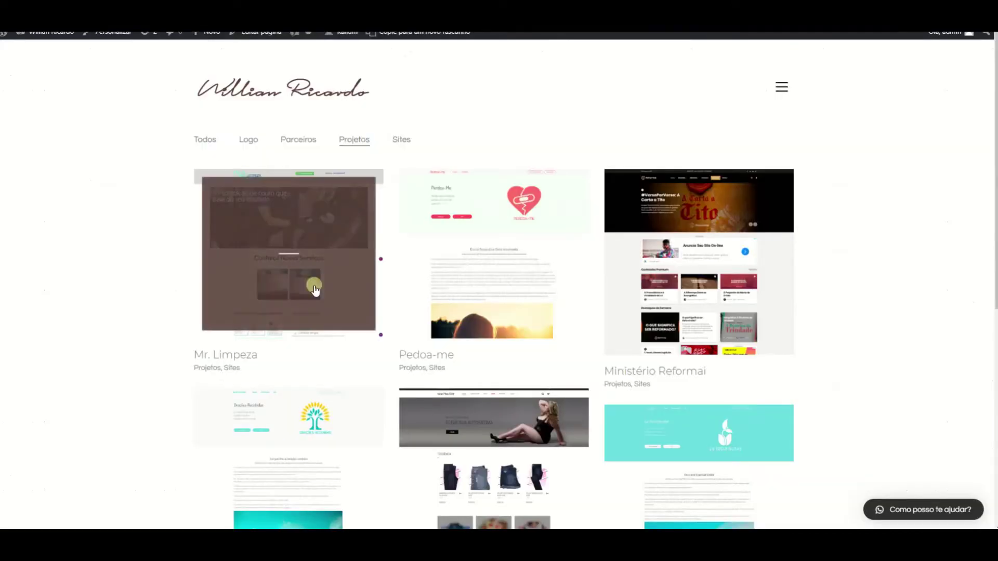
scroll(342, 316, down, 6)
scroll(341, 316, down, 1)
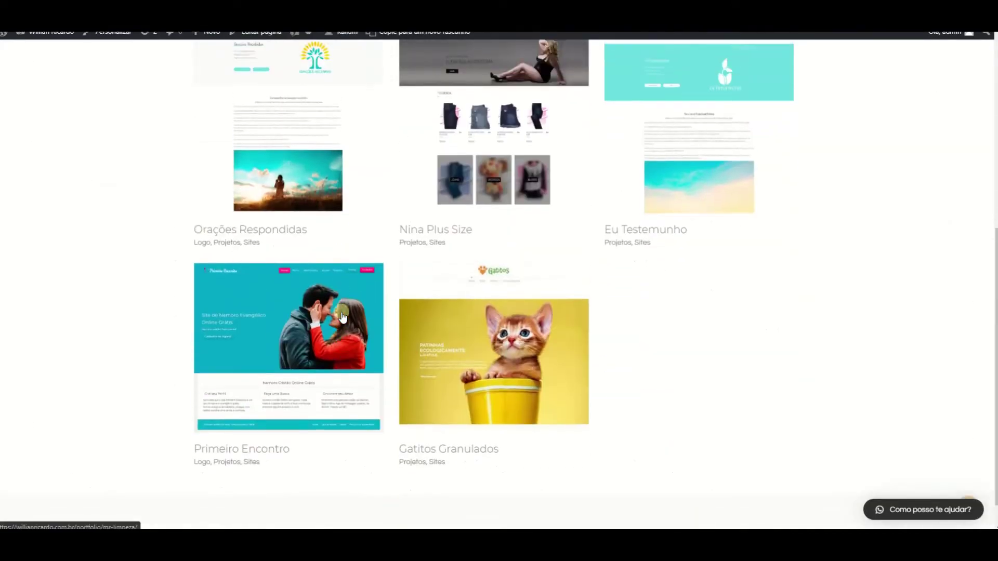
scroll(252, 216, up, 8)
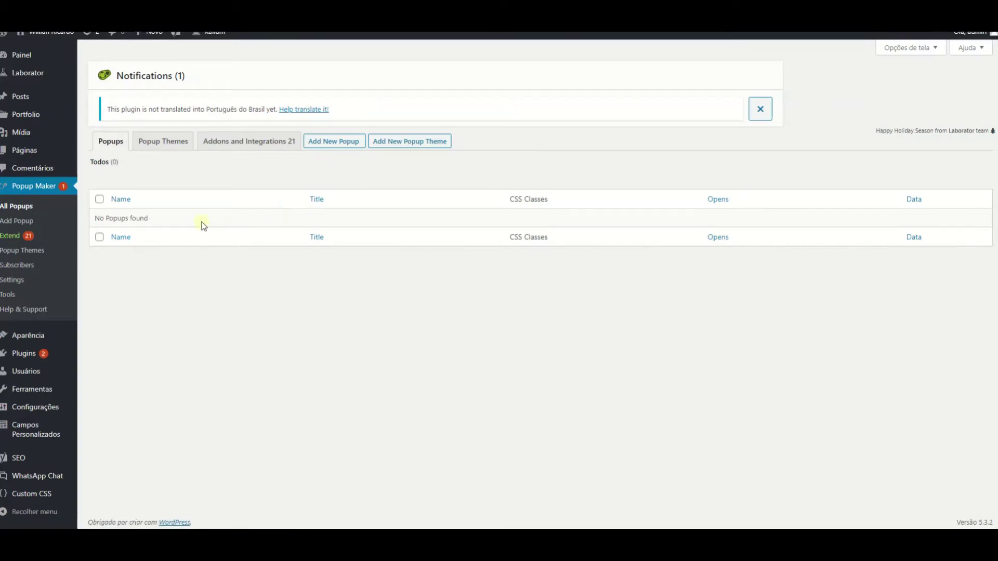
Dismiss the plugin's translation notification and start creating a new popup.
click(760, 109)
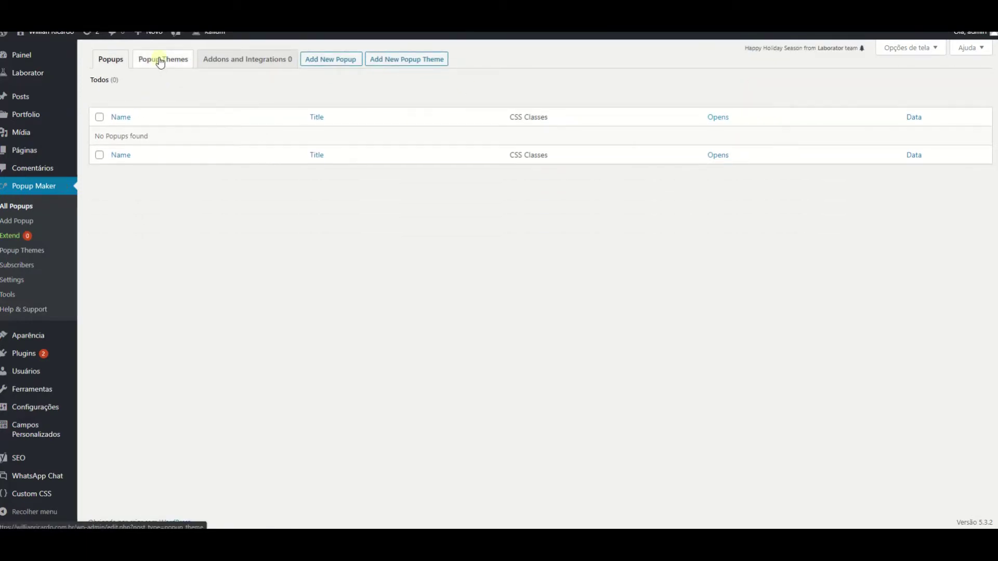
click(315, 63)
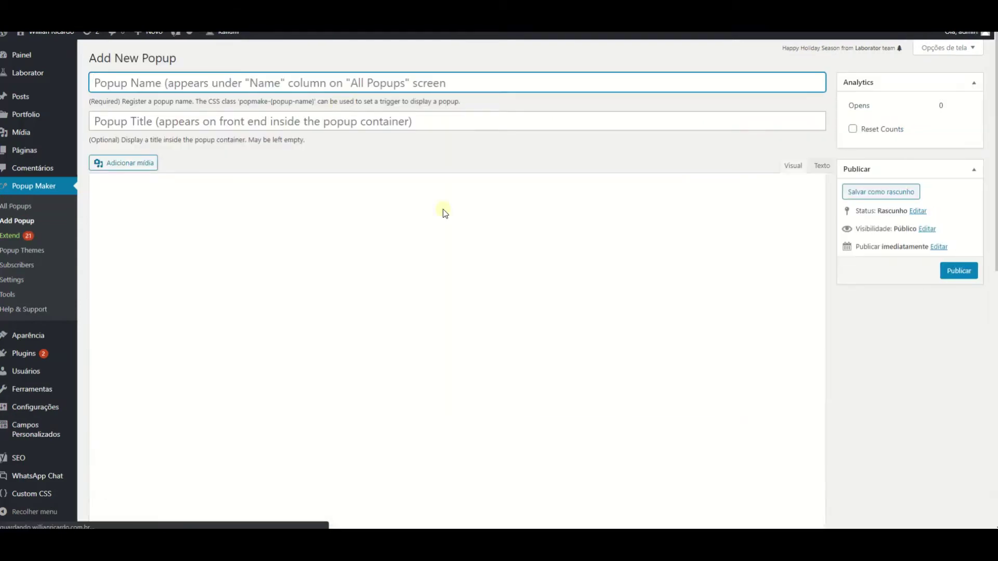
right_click(481, 139)
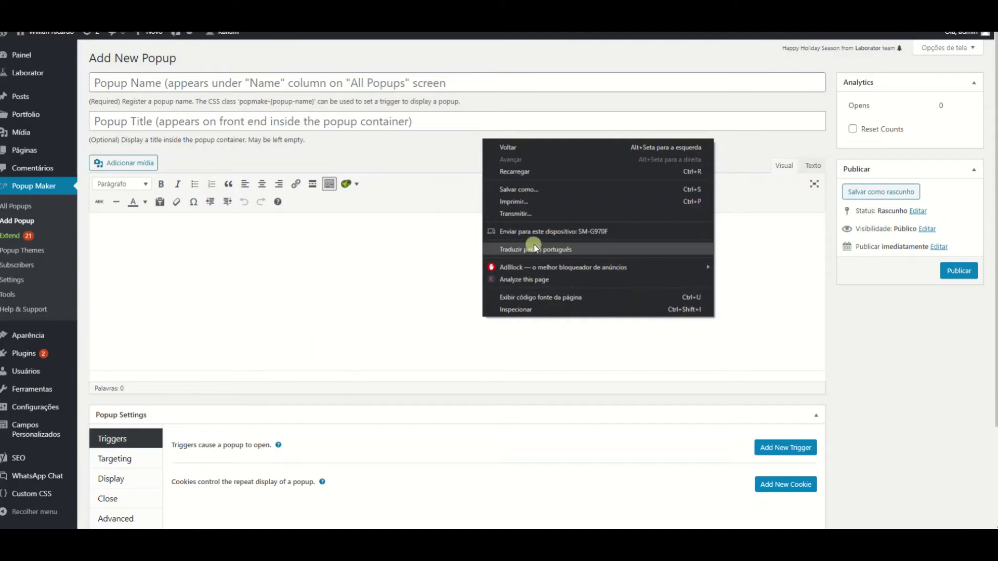
click(413, 155)
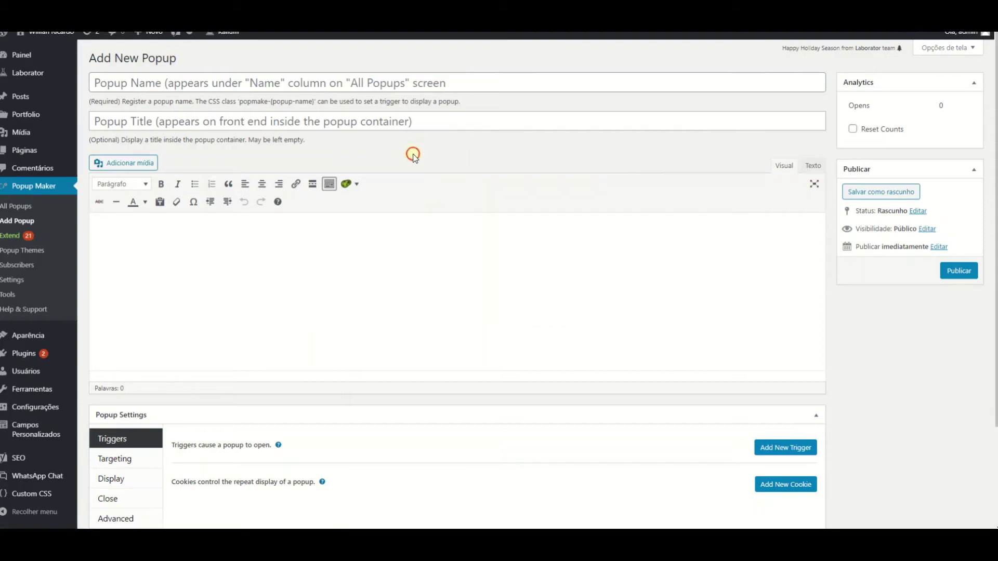
Name the new popup "PopUp Recesso", leaving its optional front-end title empty.
click(318, 82)
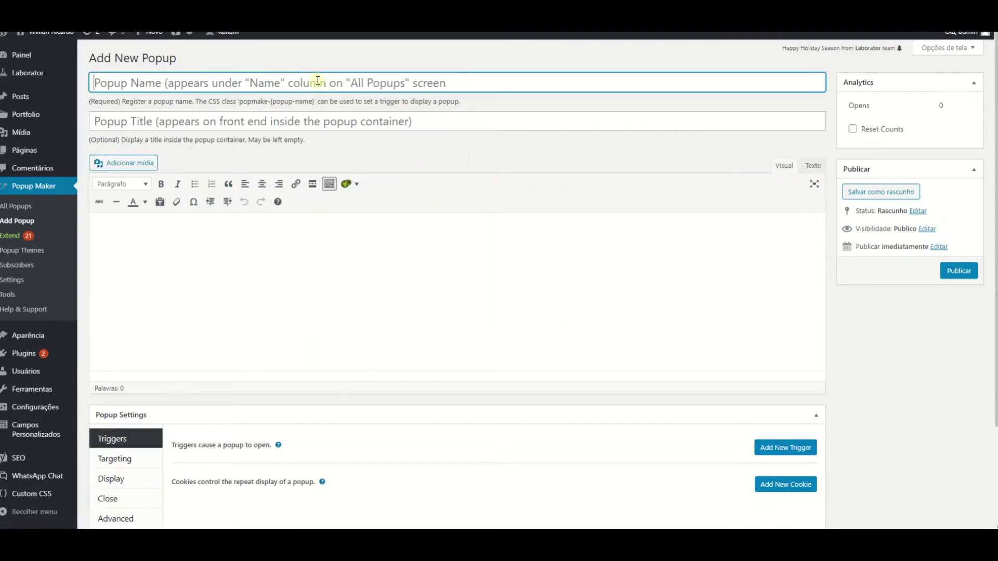
text(W)
key(BackSpace)
text(PopUp)
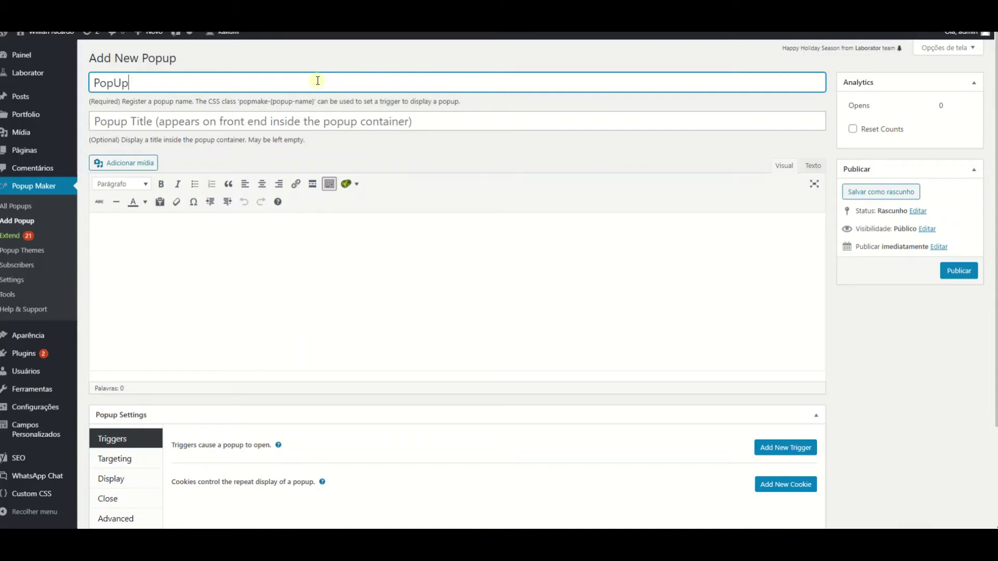
text( Recesso)
click(307, 124)
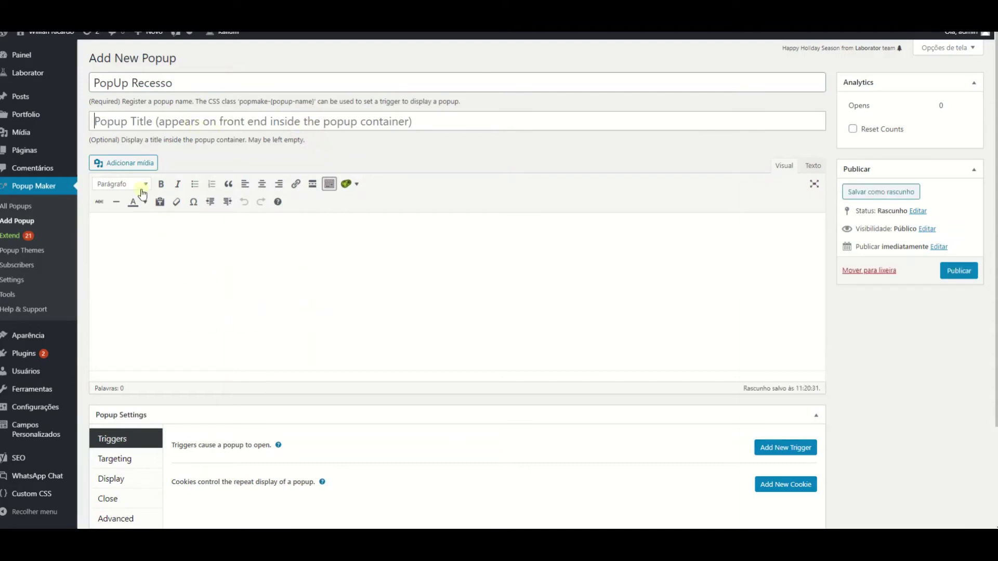
Upload the "Recesso de final de ano" image file to the media library and insert it into the popup's content.
click(137, 163)
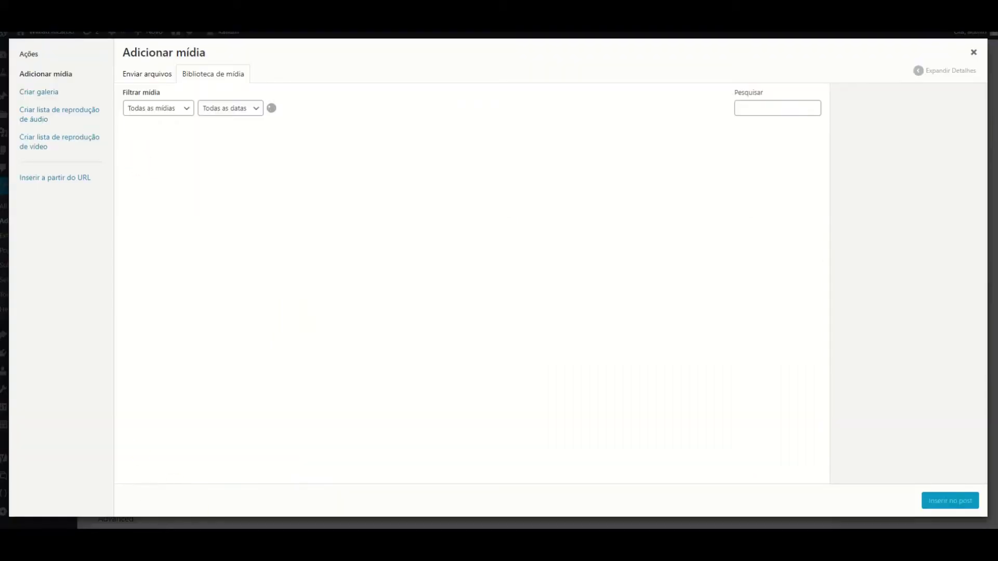
key(alt+Tab)
drag(152, 122, 202, 218)
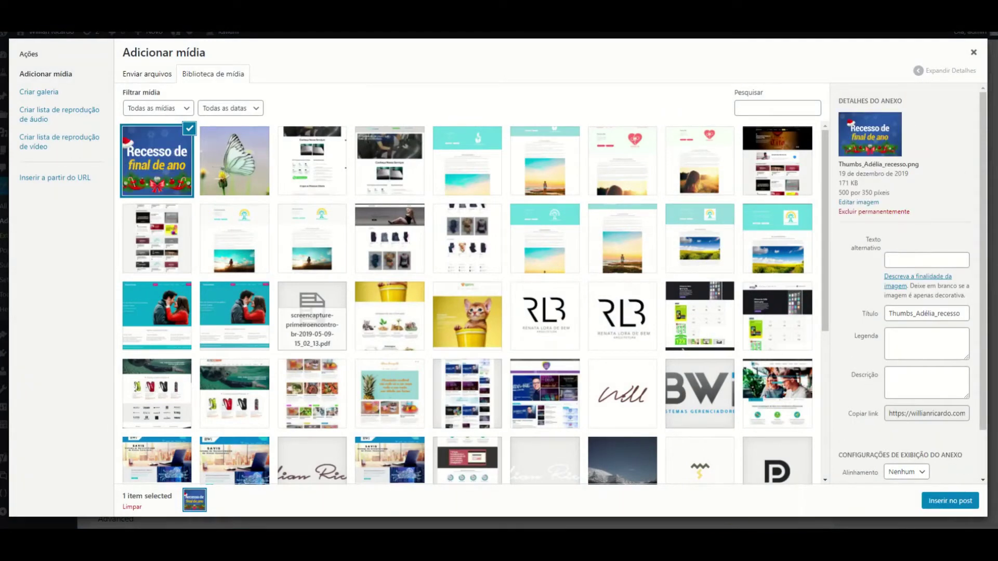
click(955, 502)
Center the inserted image in the popup content and set its size to Tamanho completo – 500 × 350.
click(184, 256)
click(148, 225)
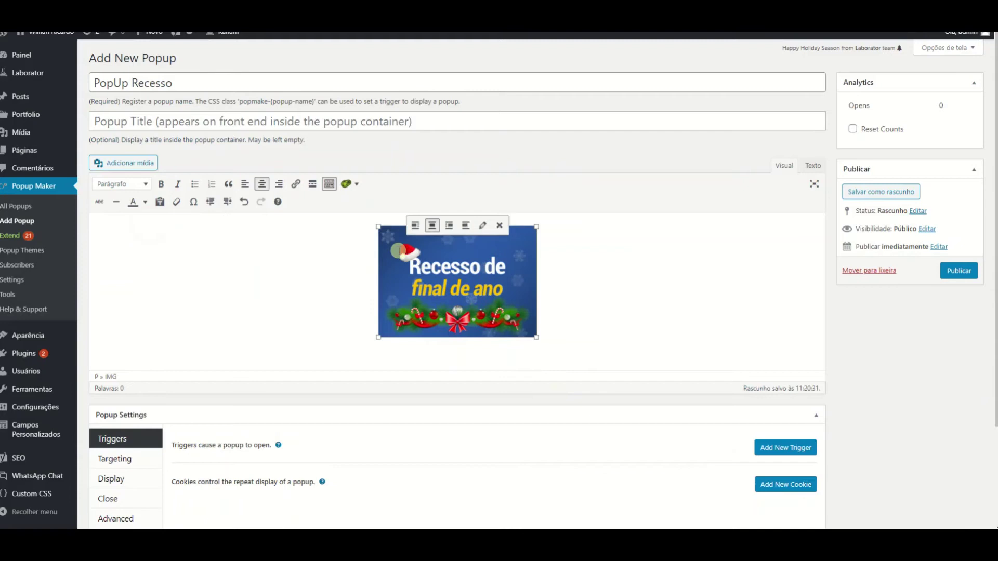
click(481, 228)
click(269, 206)
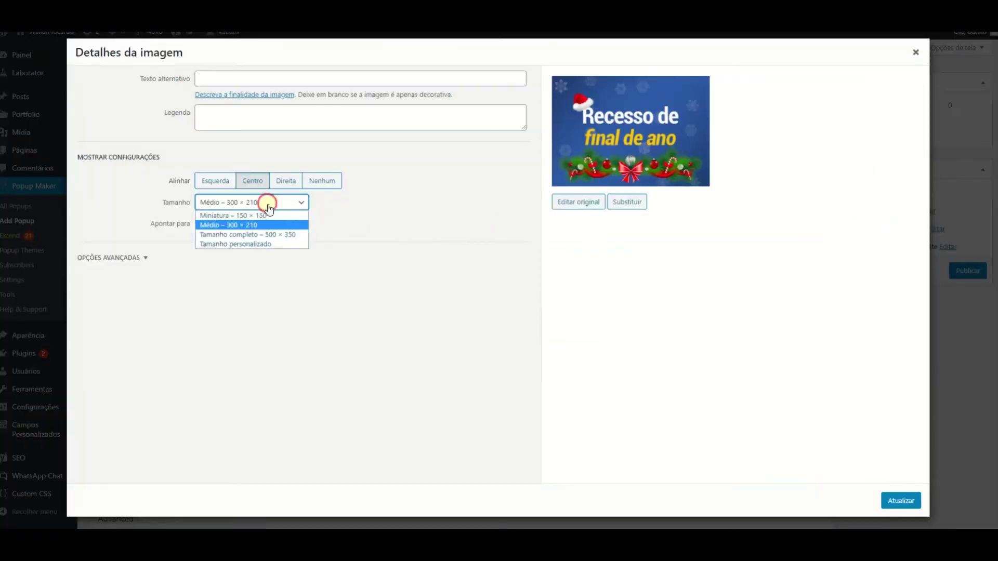
click(270, 232)
click(901, 502)
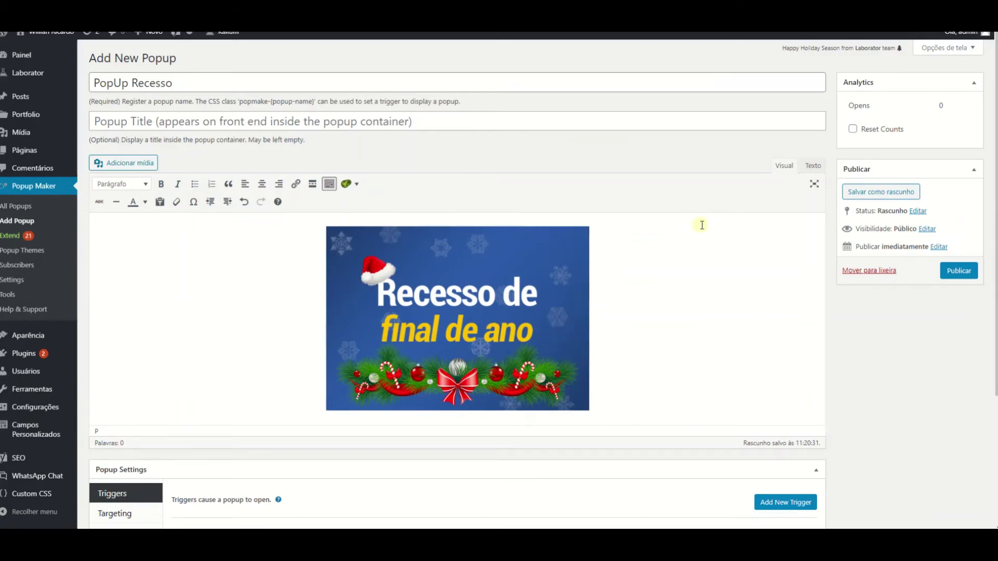
Add a Time Delay / Auto Open trigger to the popup with a 500 ms delay and no cookie.
scroll(693, 221, down, 3)
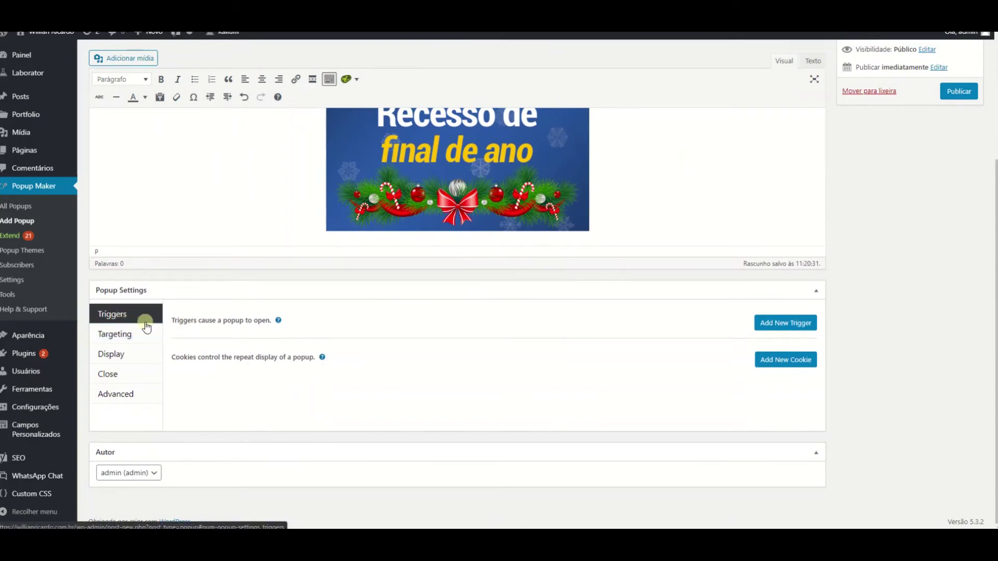
click(774, 325)
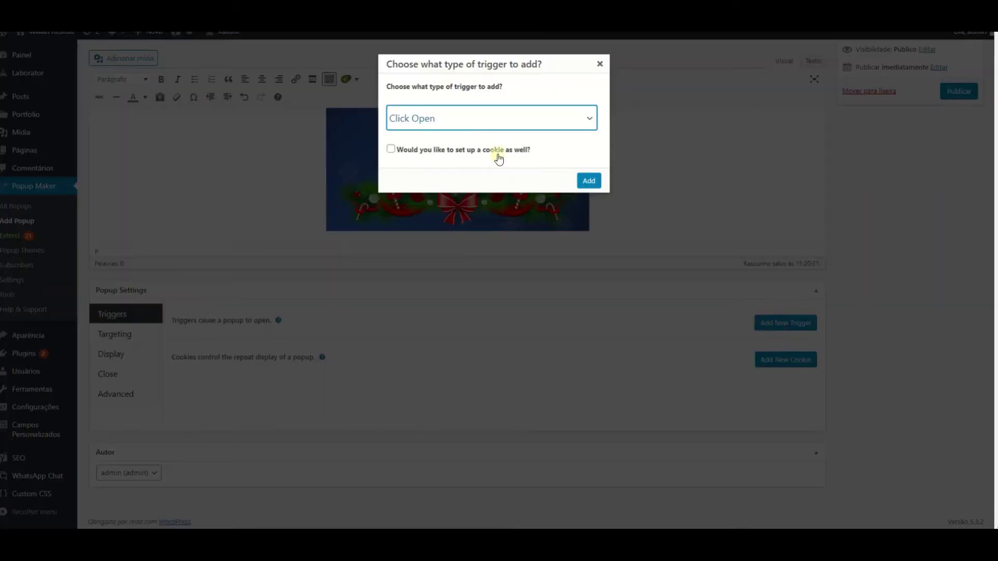
click(461, 119)
click(422, 151)
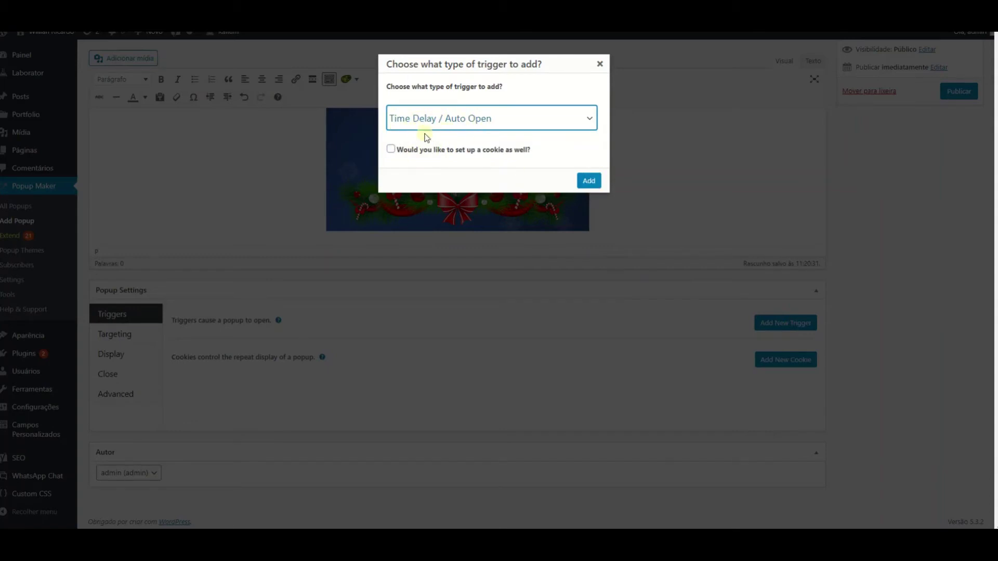
click(583, 181)
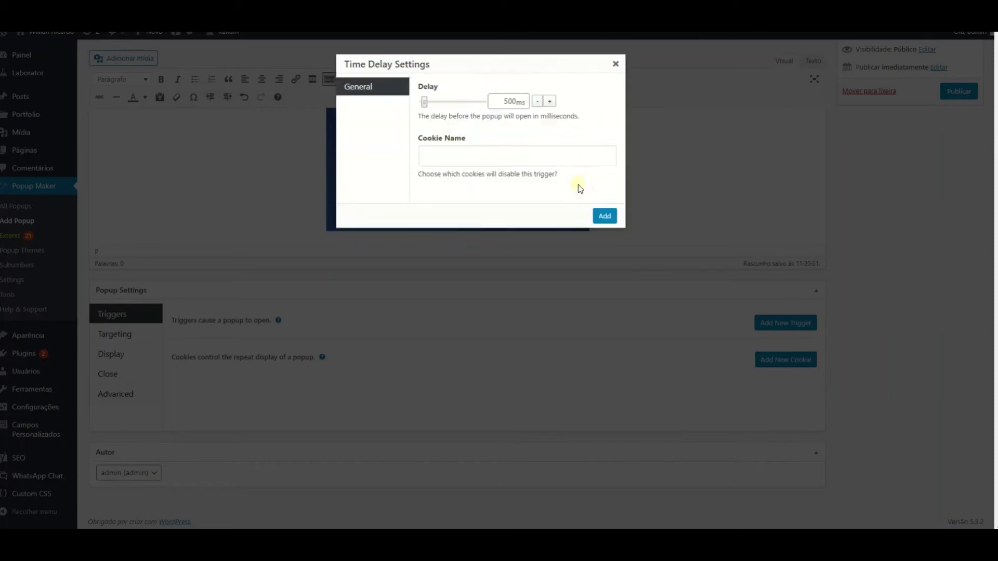
click(605, 215)
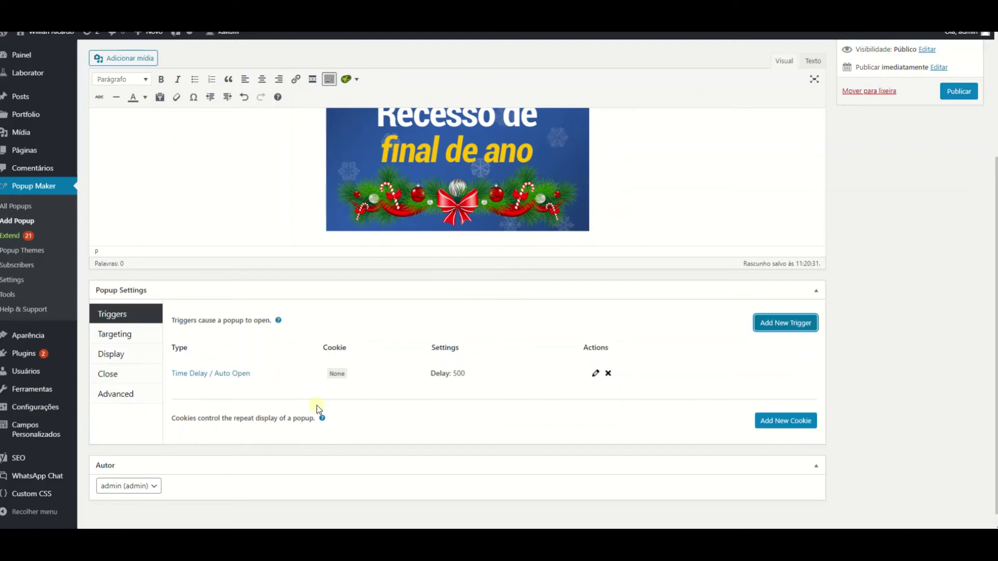
Leave the popup's targeting without conditions and set its display theme to Enterprise Blue.
click(127, 336)
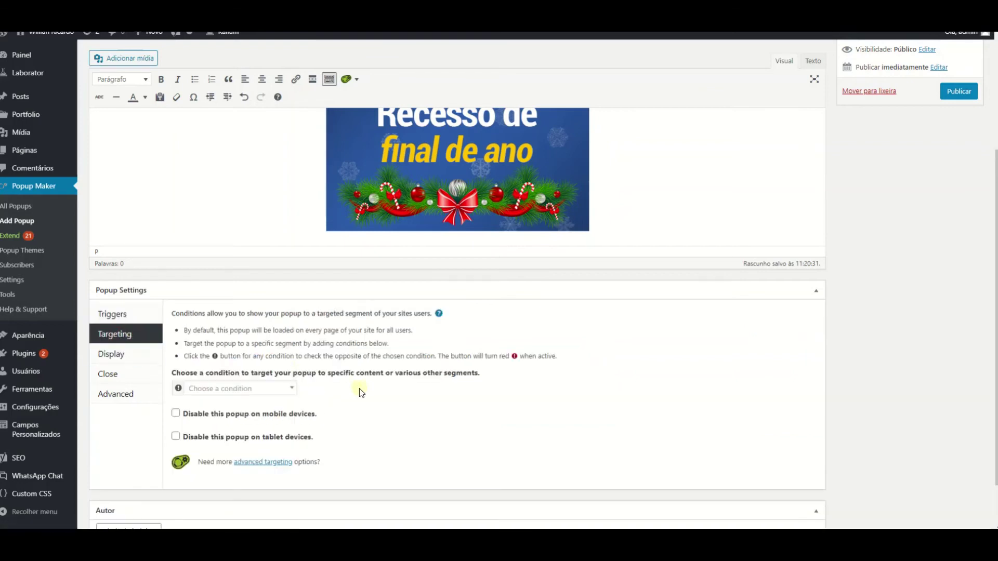
click(161, 360)
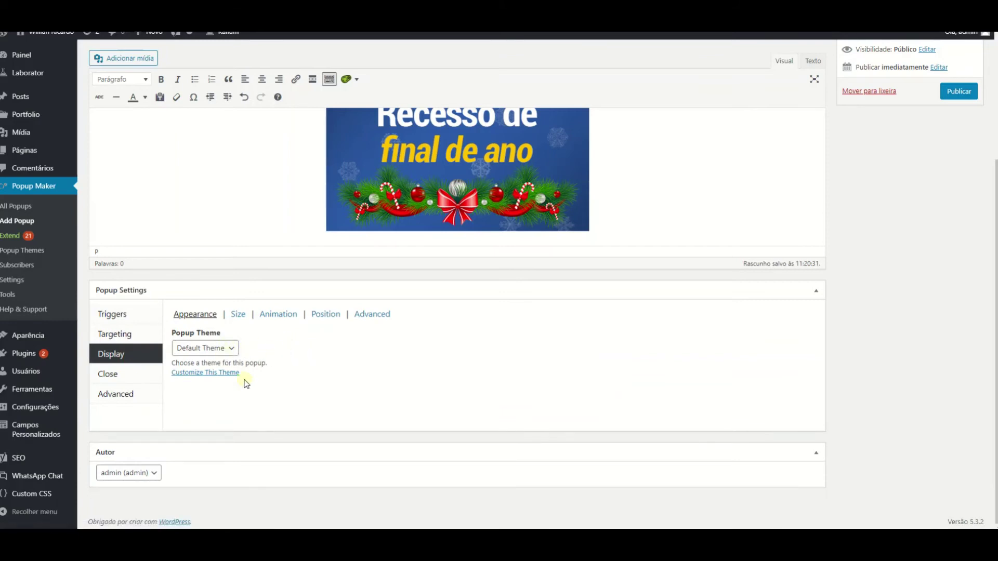
click(224, 348)
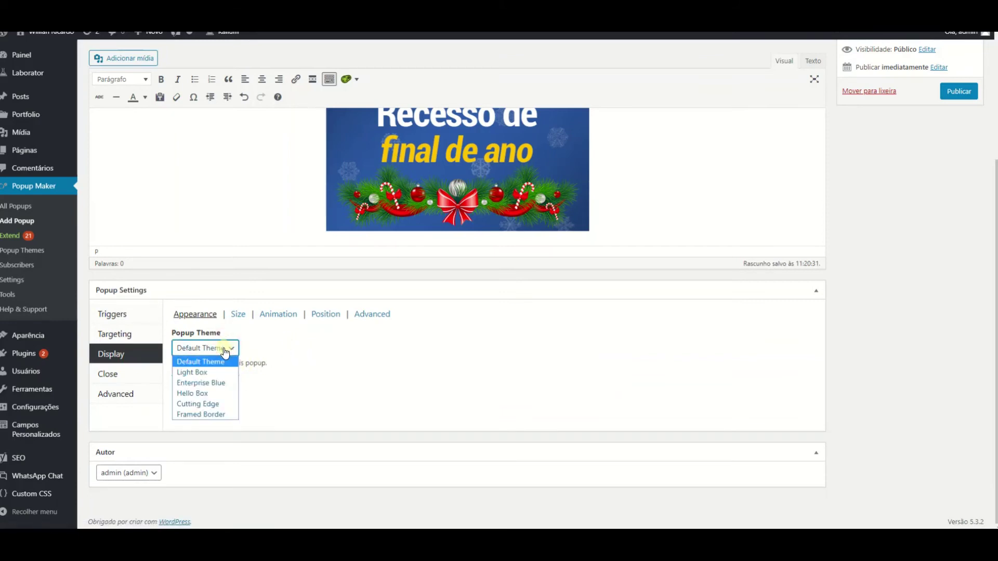
click(212, 385)
Set the popup's display size to Tiny - 30%, keeping the minimum width at 0% and maximum width at 100%.
click(237, 314)
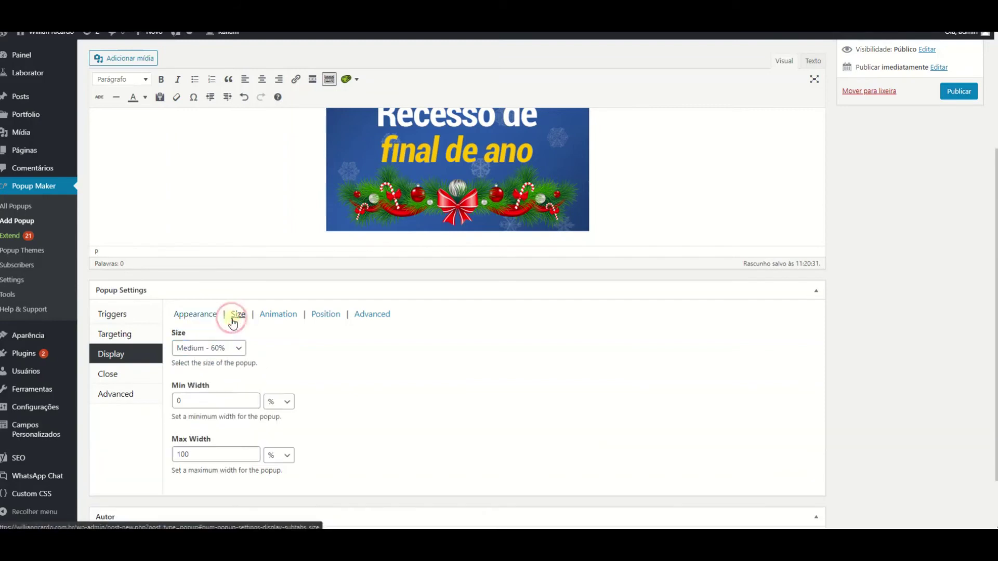
click(235, 348)
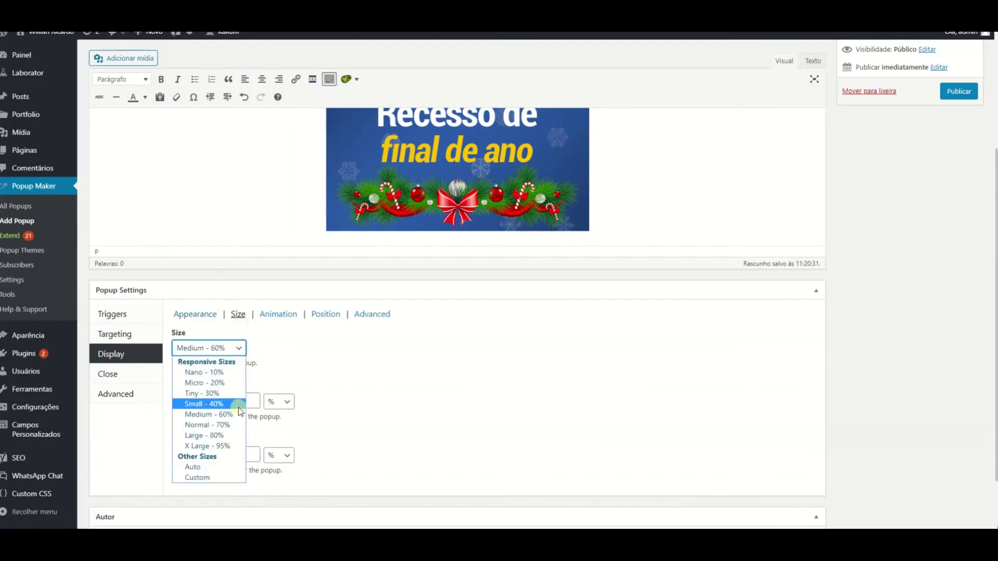
click(226, 392)
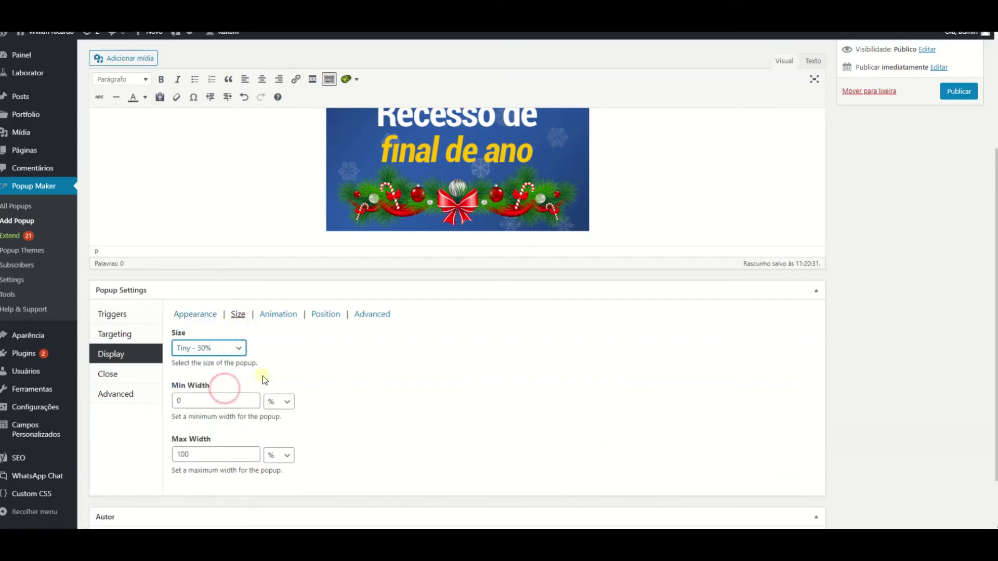
click(209, 401)
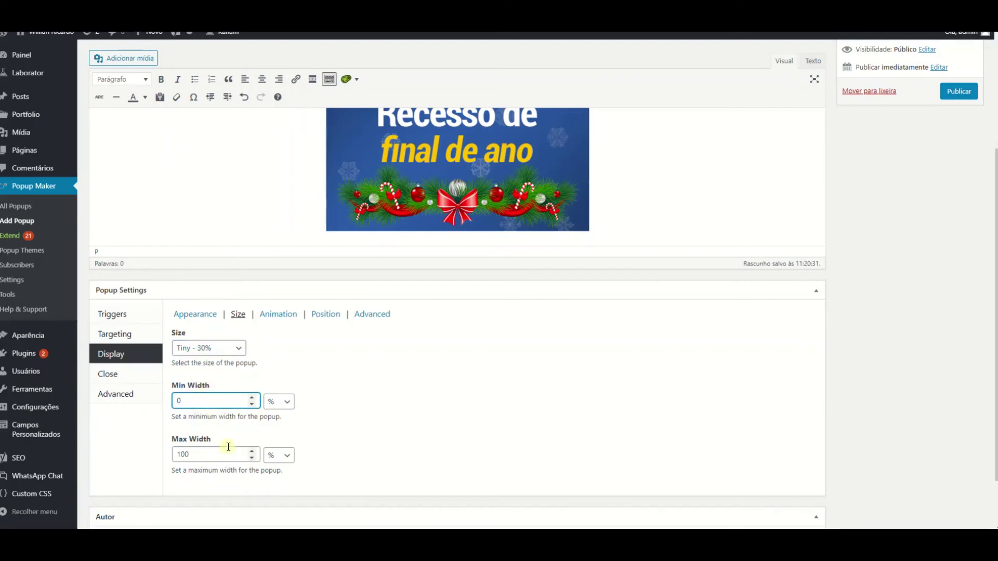
Choose Fade as the popup's animation type and keep its display location at Top Center.
click(279, 314)
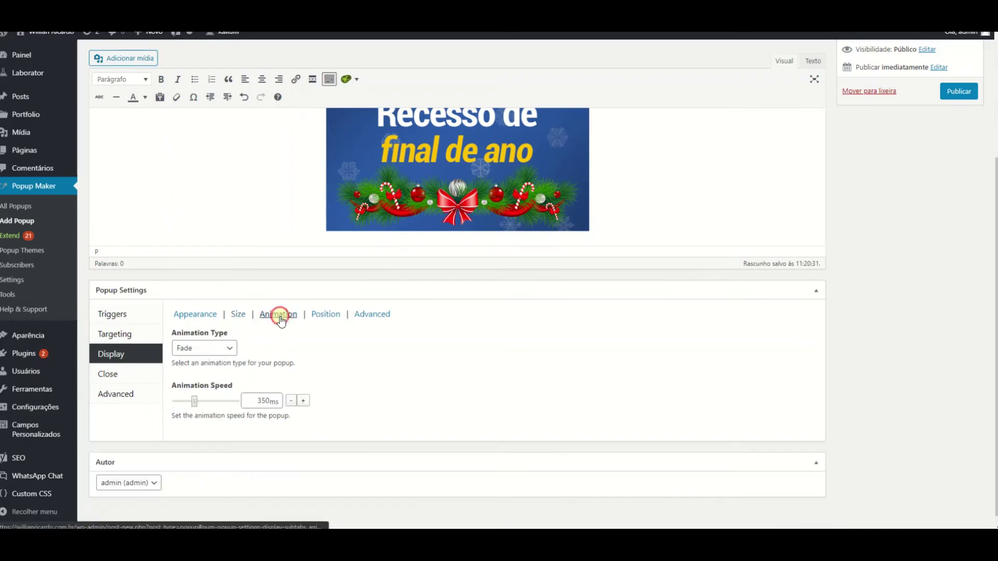
click(229, 351)
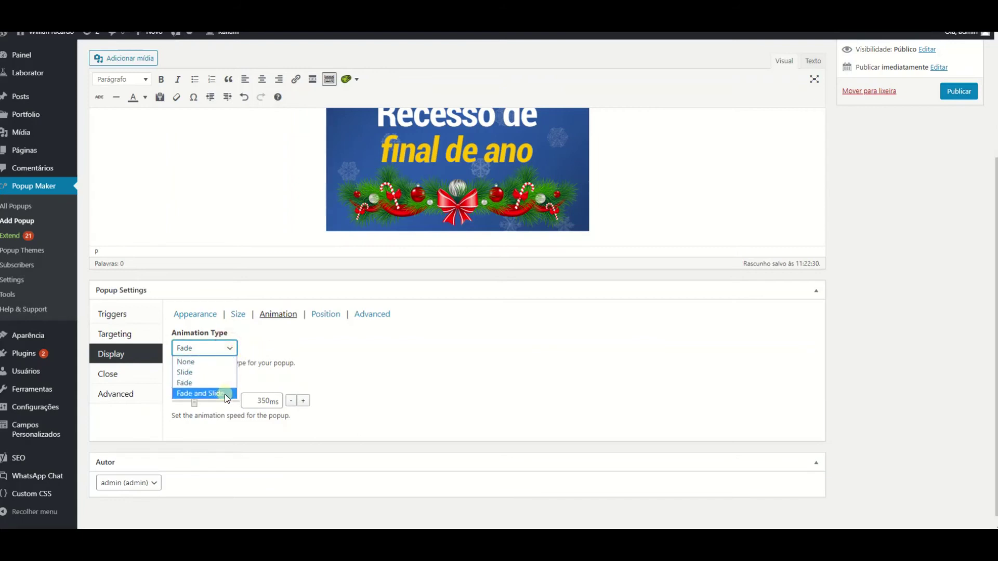
click(203, 382)
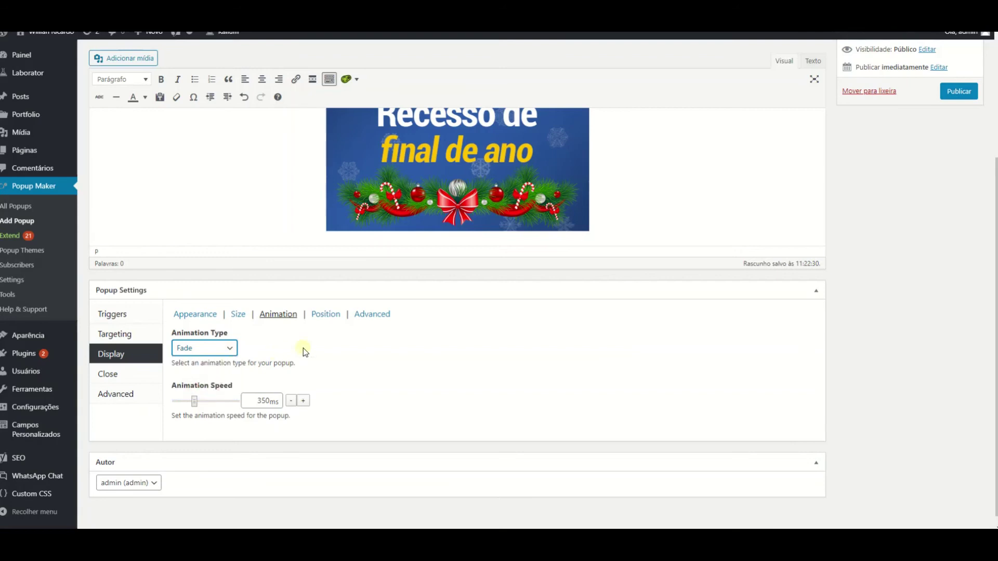
click(331, 318)
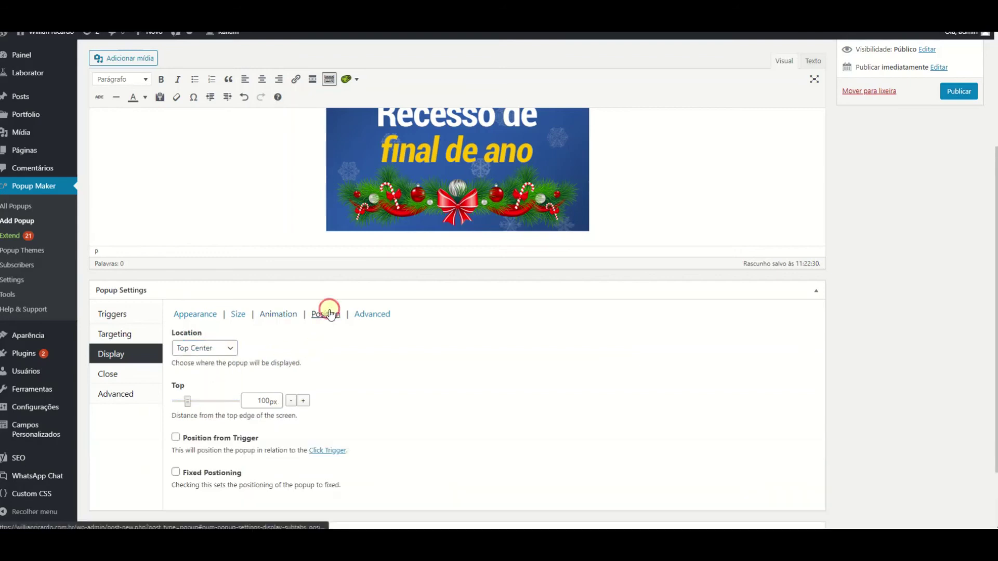
click(225, 351)
click(225, 354)
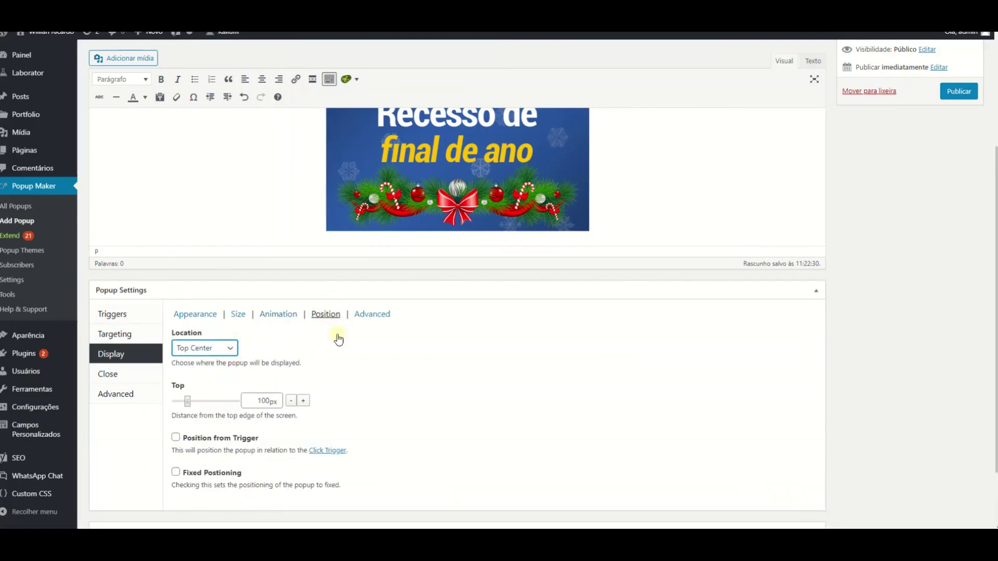
Disable the popup's overlay in the advanced display settings, and review its close and general advanced options without changing them.
click(371, 314)
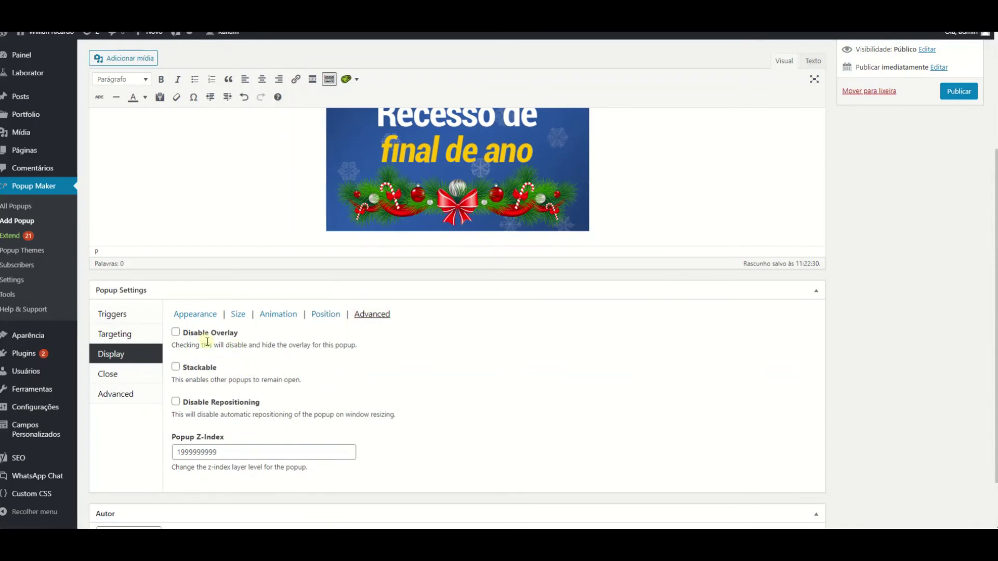
click(176, 333)
click(151, 379)
click(129, 396)
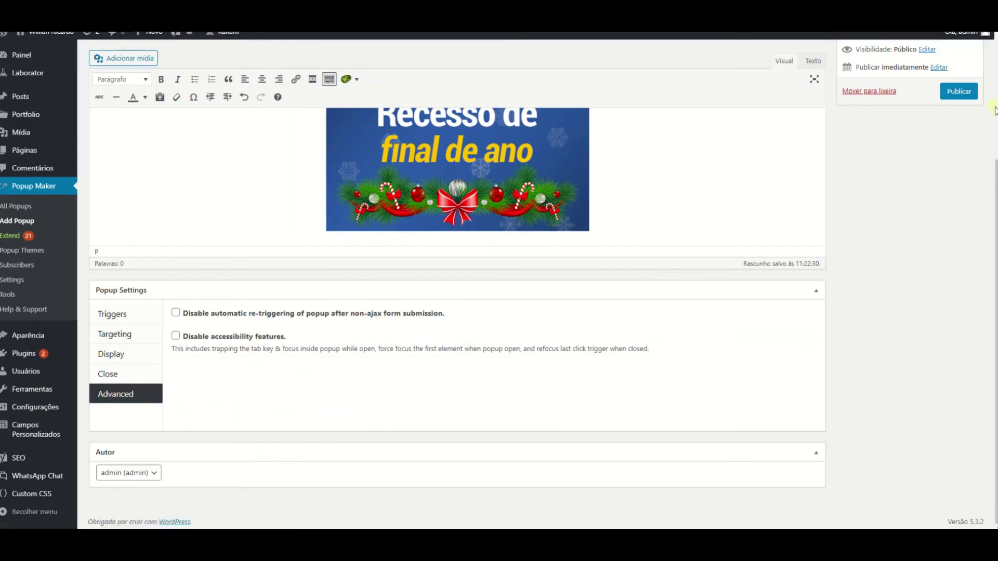
Publish the popup, check it on the live site's portfolio page, and dismiss it there.
click(958, 93)
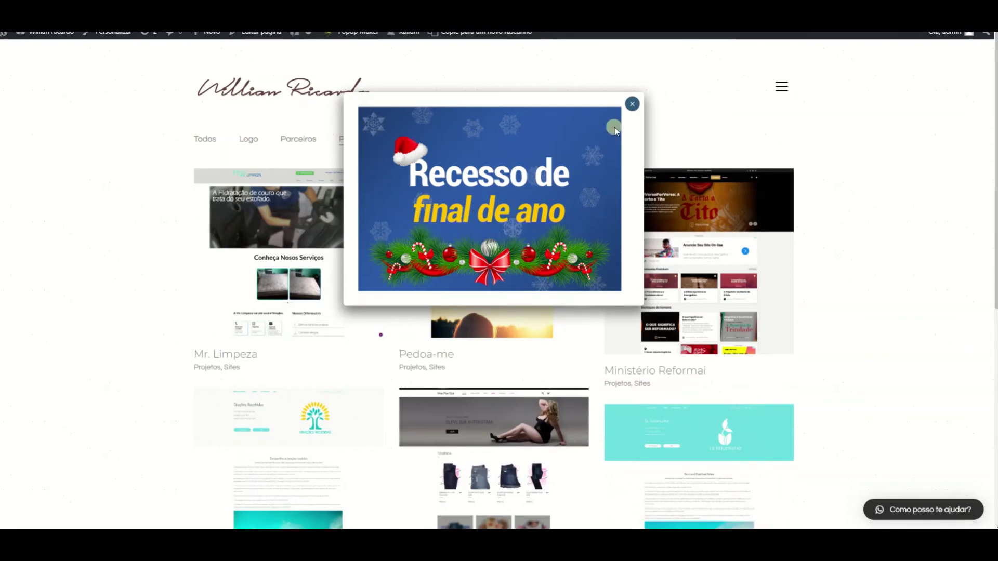
click(631, 104)
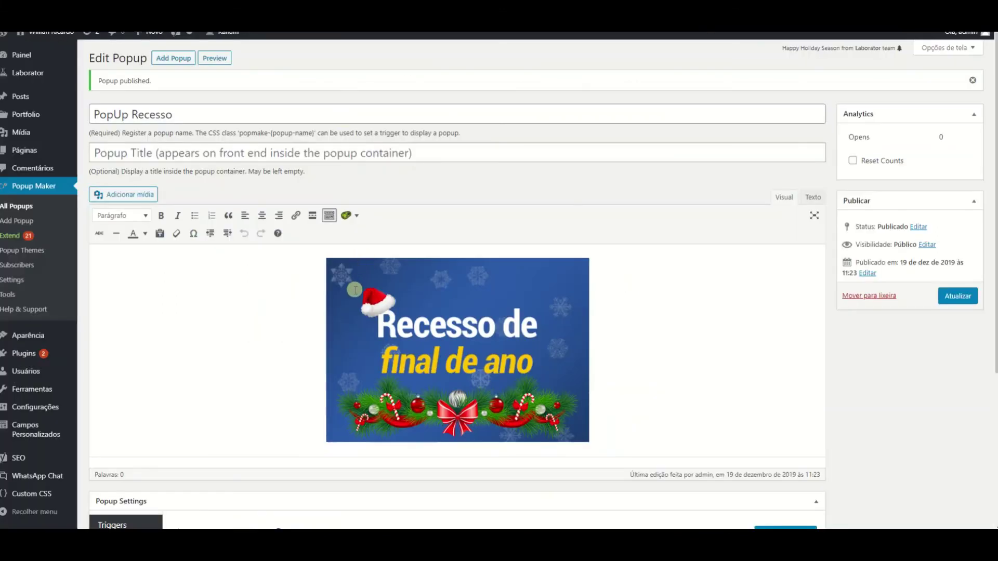
Revisit the display settings of the published PopUp Recesso popup and update the popup.
scroll(354, 290, down, 3)
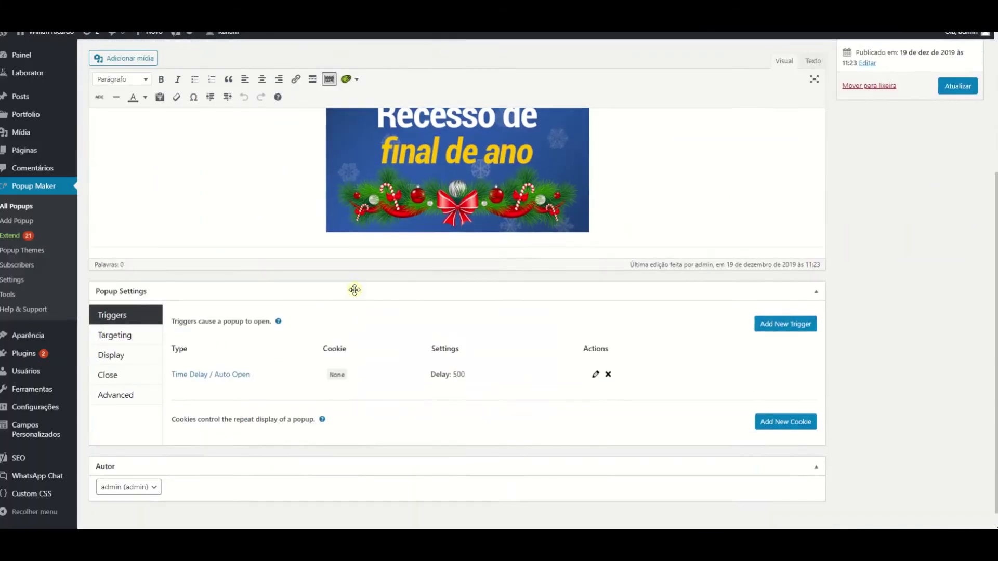
click(129, 354)
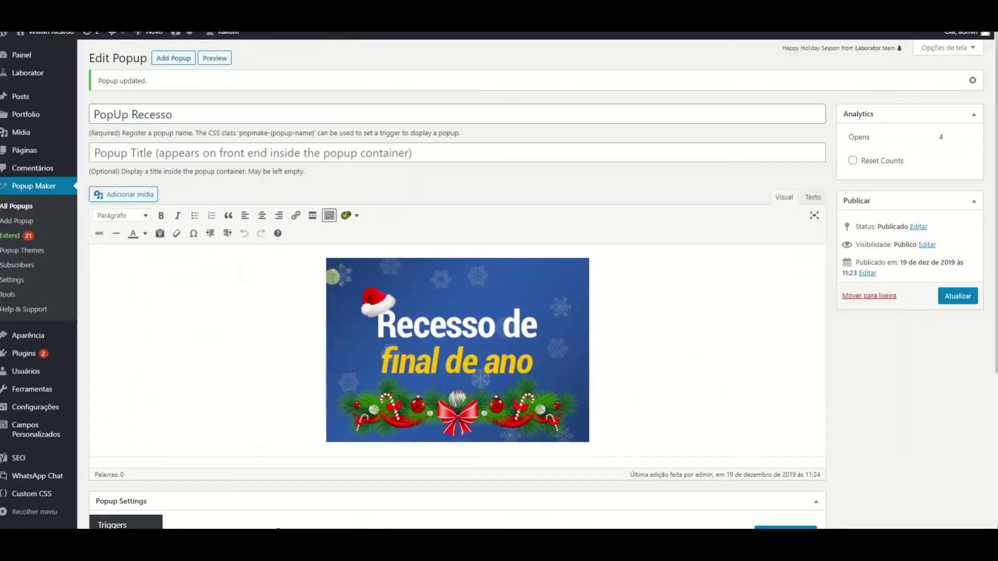
scroll(256, 416, down, 4)
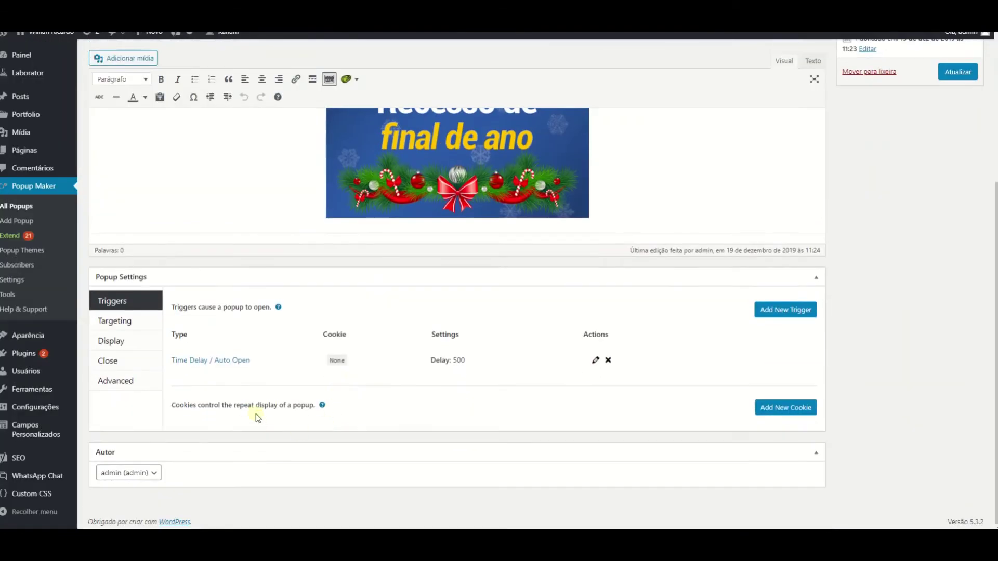